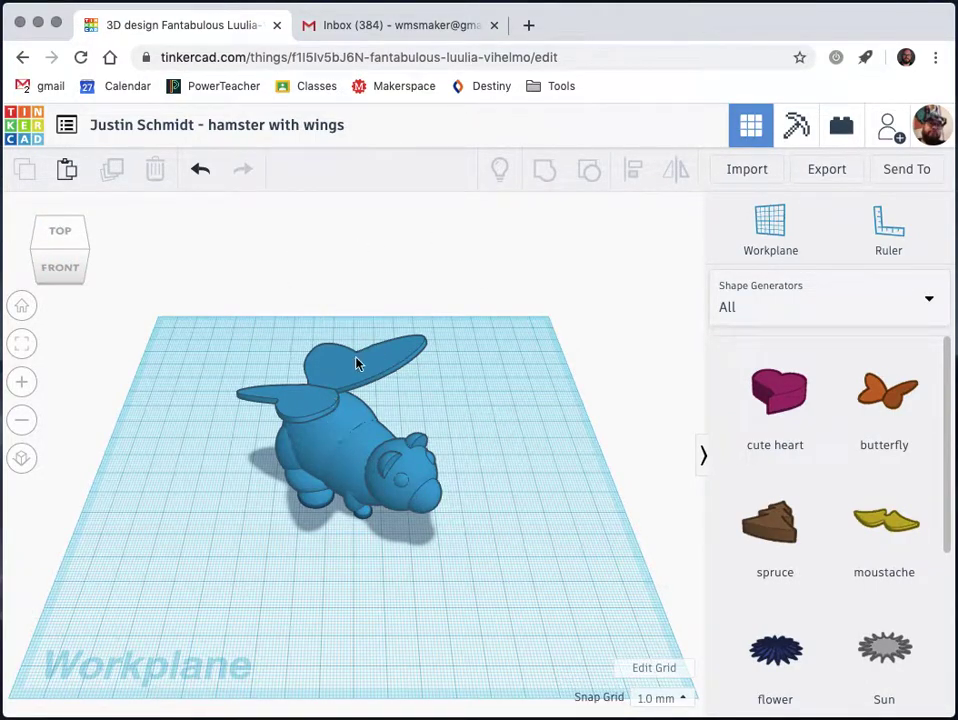
Select the hamster, zoom to fit it, and orbit to a front-left angle
click(356, 449)
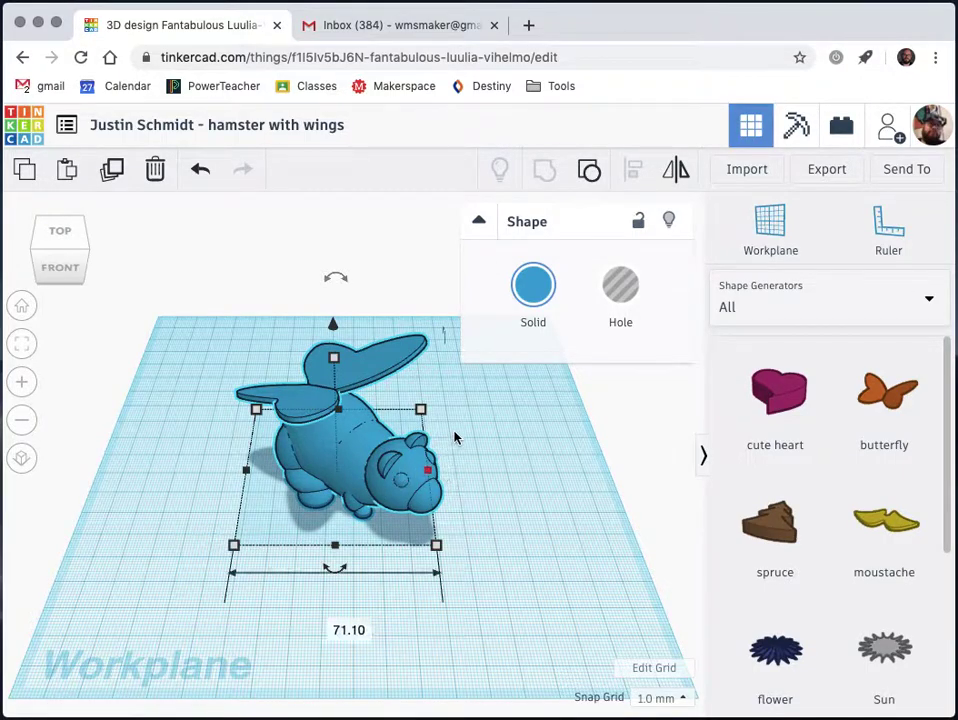
click(520, 505)
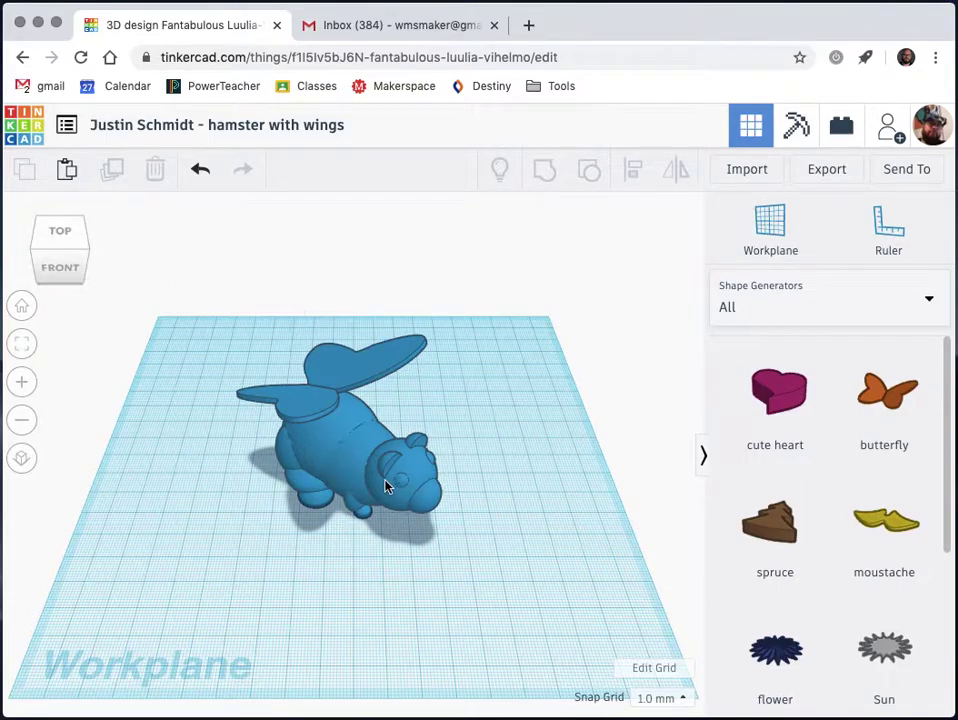
click(341, 469)
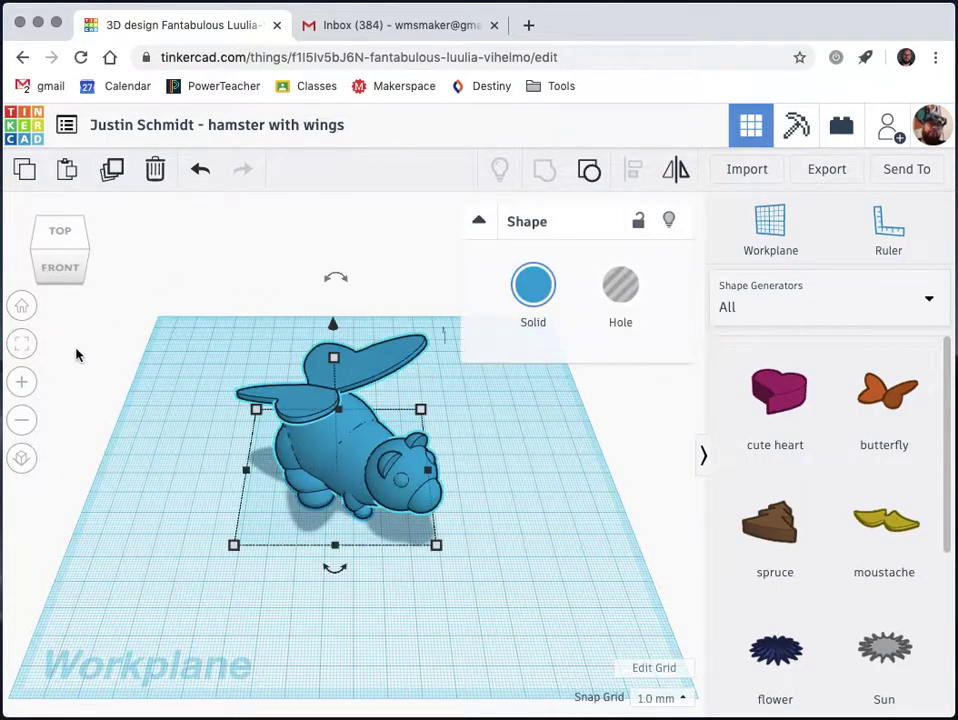
click(21, 343)
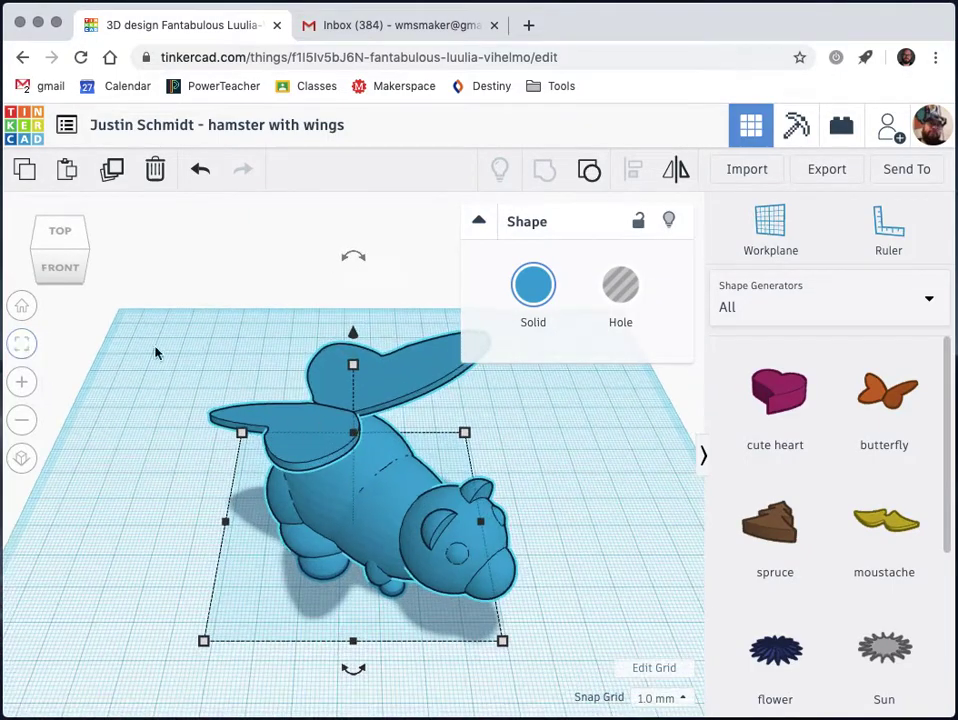
mouse_move(60, 267)
mouse_down()
mouse_move(75, 265)
mouse_move(71, 257)
mouse_up()
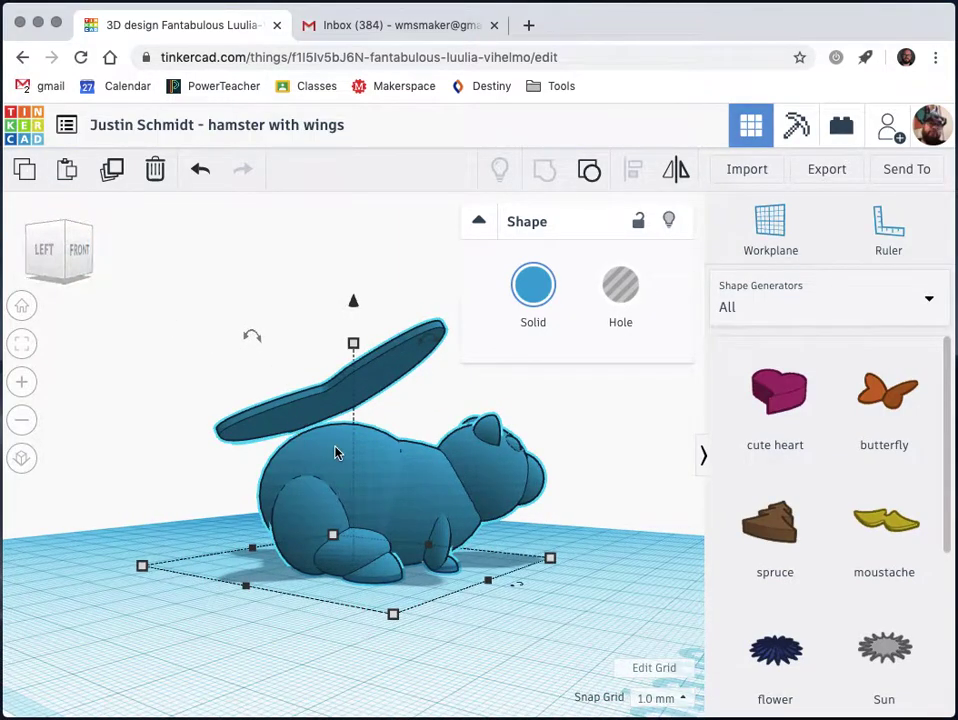
Orbit to a straight right-side view of the hamster, then up to a raised front perspective
click(299, 421)
click(337, 463)
click(80, 251)
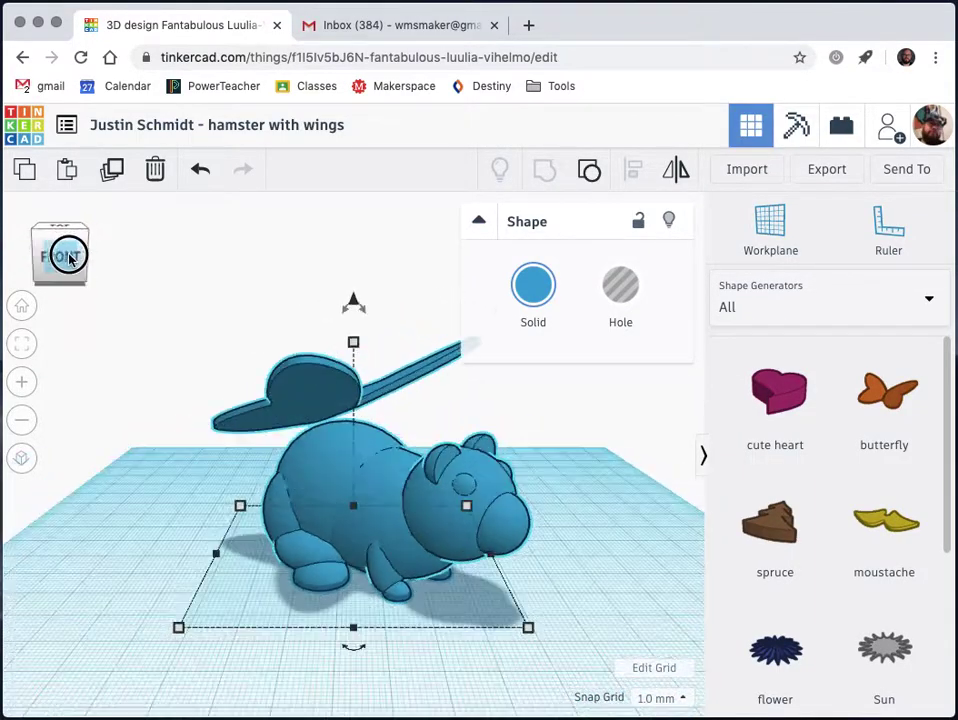
drag(59, 252, 43, 255)
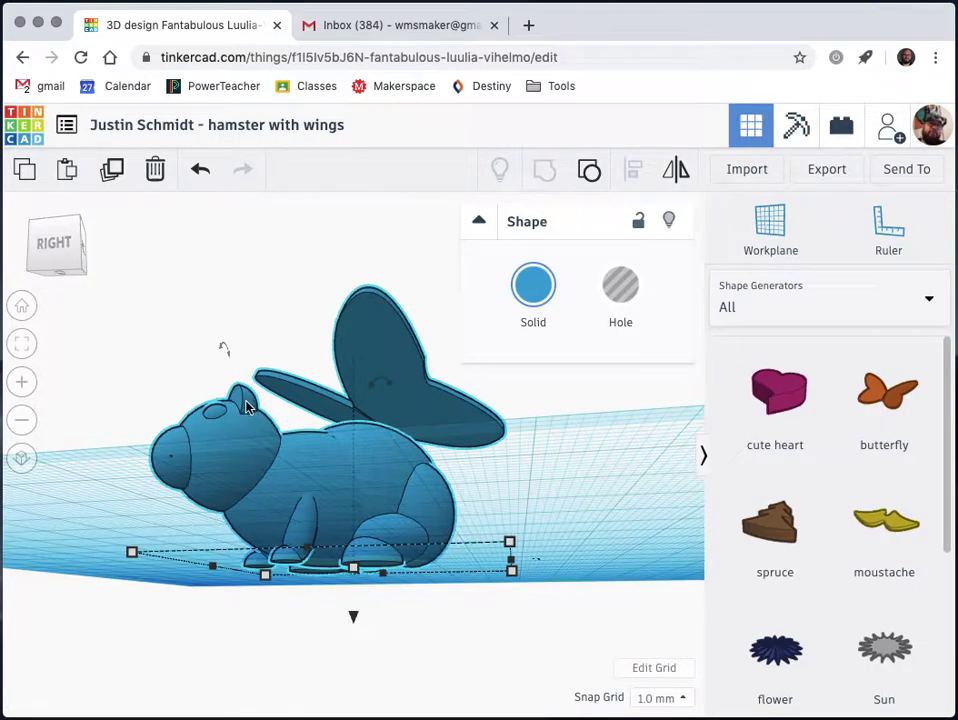
click(60, 254)
mouse_move(62, 258)
mouse_down()
mouse_move(94, 263)
mouse_move(65, 260)
mouse_up()
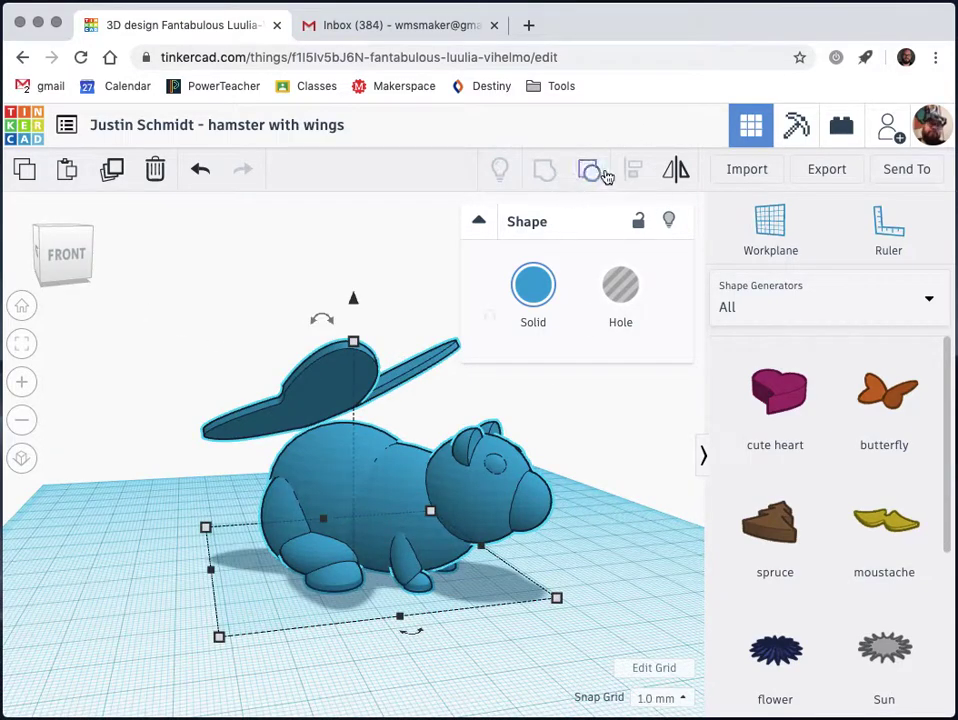
Ungroup the hamster, lower the butterfly wings toward its body and check their height
key(ctrl+z)
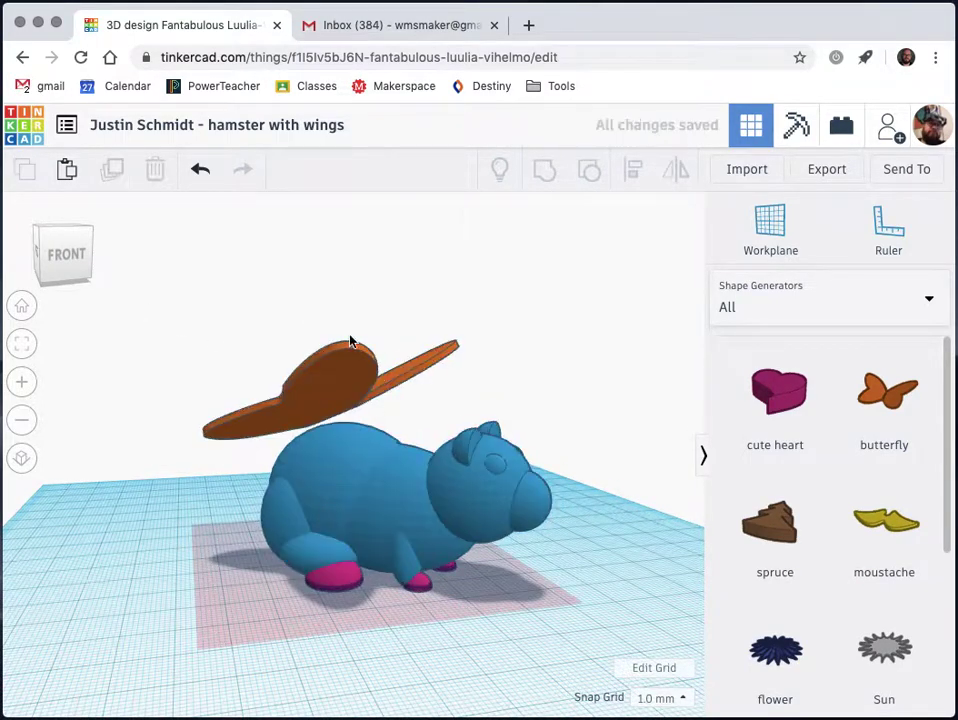
click(297, 412)
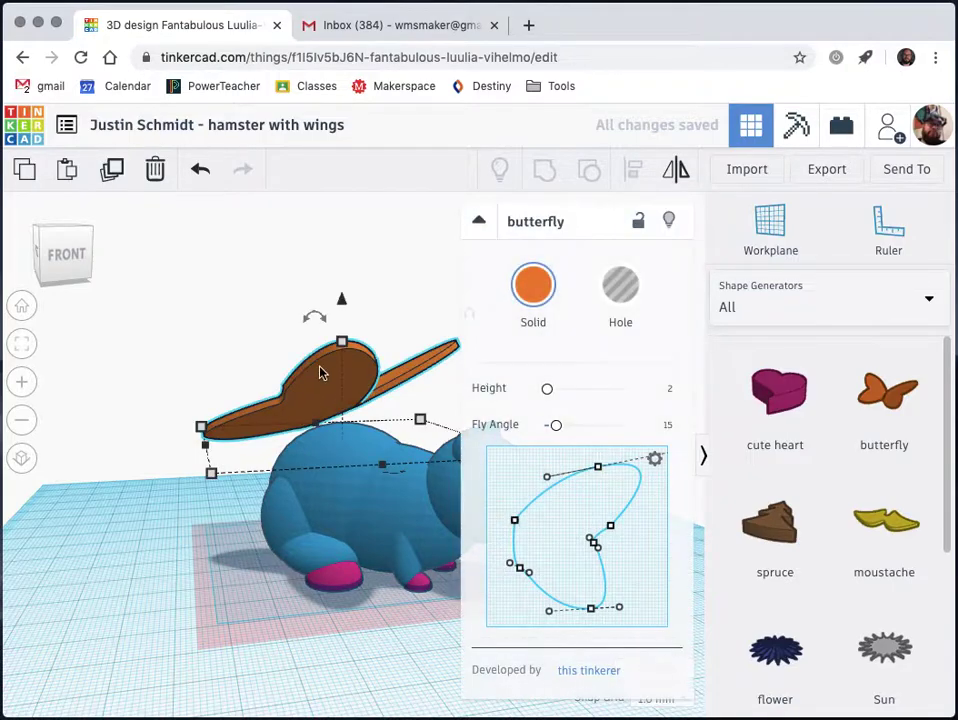
drag(340, 305, 347, 325)
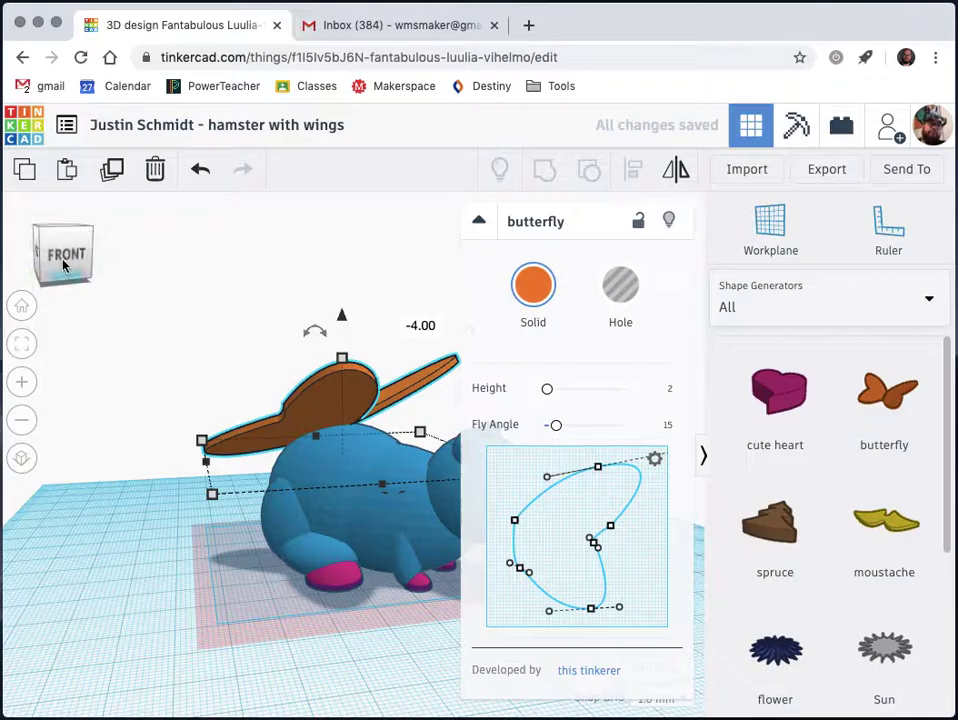
mouse_move(58, 252)
mouse_down()
mouse_move(81, 268)
mouse_move(75, 253)
mouse_move(36, 263)
mouse_move(88, 267)
mouse_move(90, 252)
mouse_move(42, 263)
mouse_up()
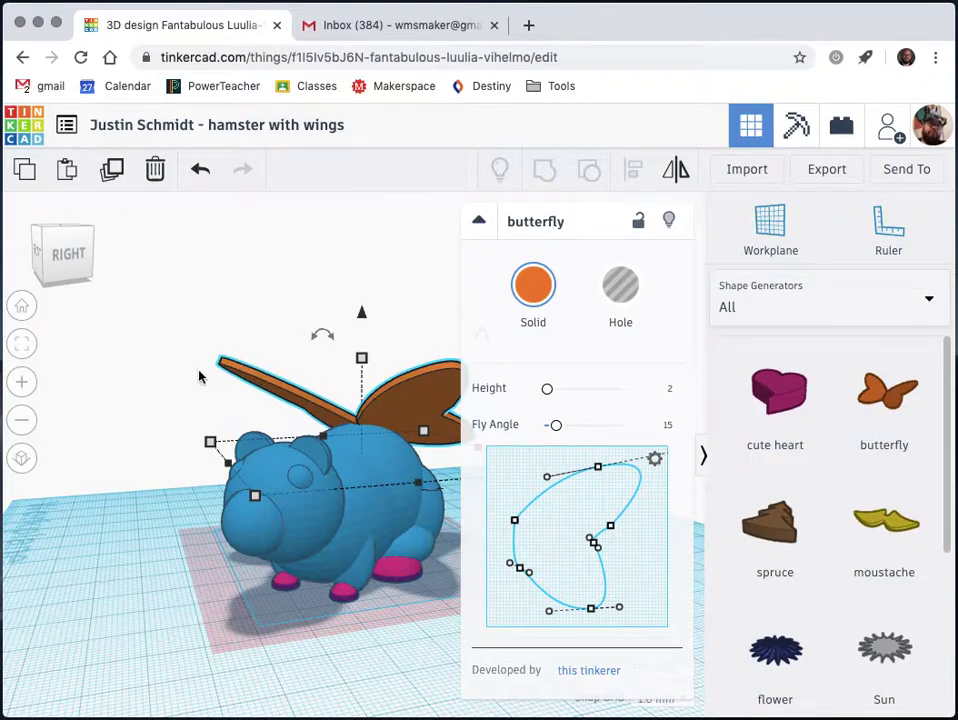
Raise the wings' Fly Angle to 27, lower them onto the body, and check from the right side
click(556, 425)
drag(558, 430, 569, 427)
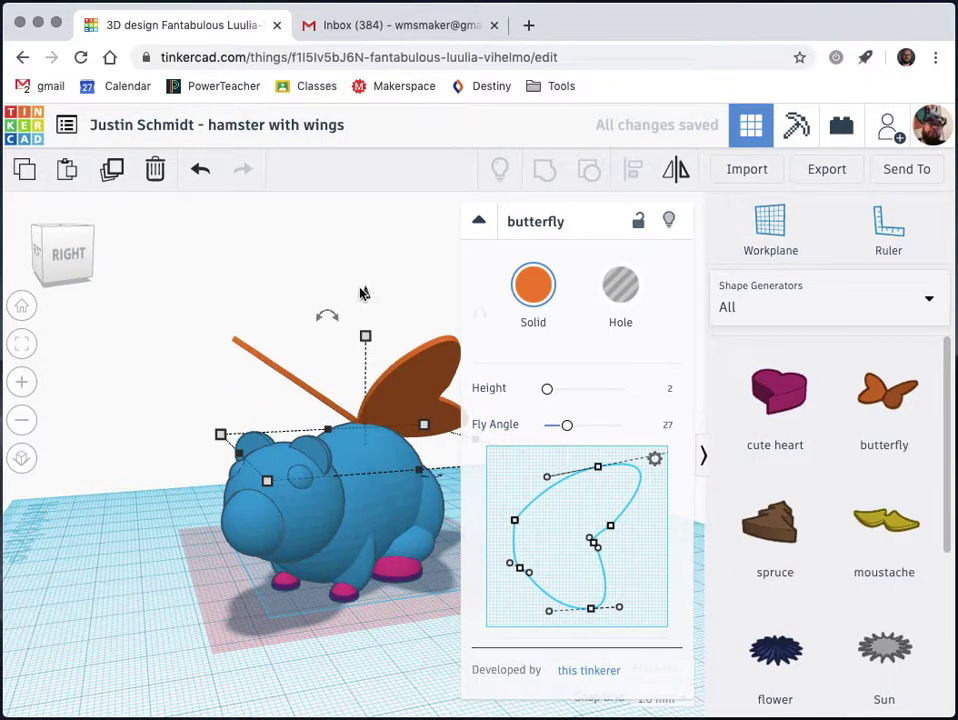
drag(363, 292, 366, 305)
click(79, 270)
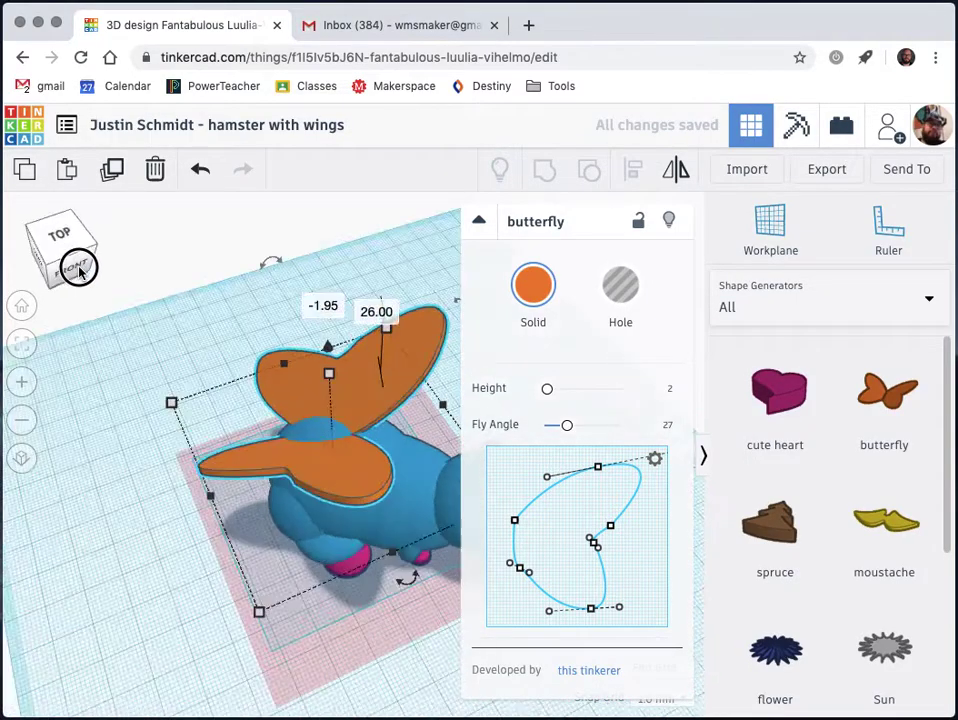
click(79, 268)
click(60, 252)
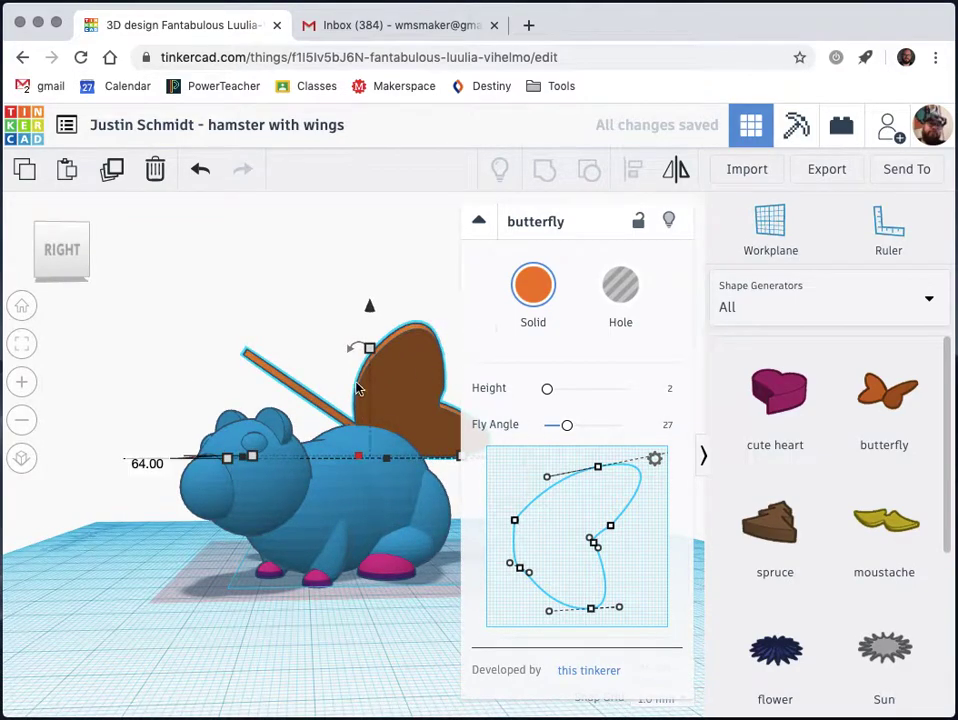
Group the wings with the hamster and drop the combined model flat onto the workplane
click(192, 357)
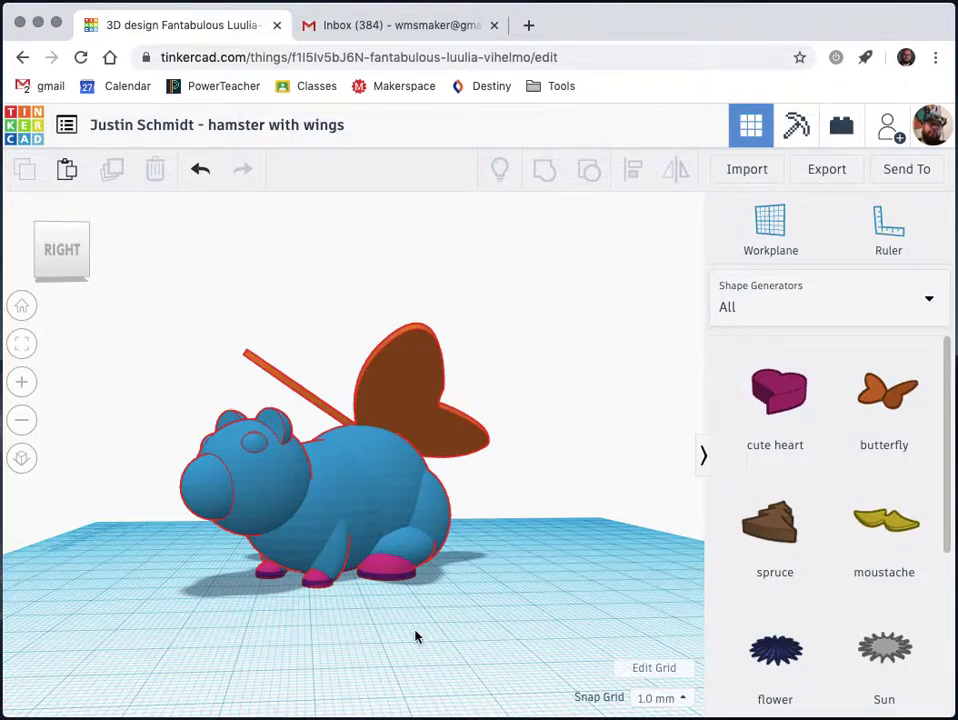
key(ctrl+g)
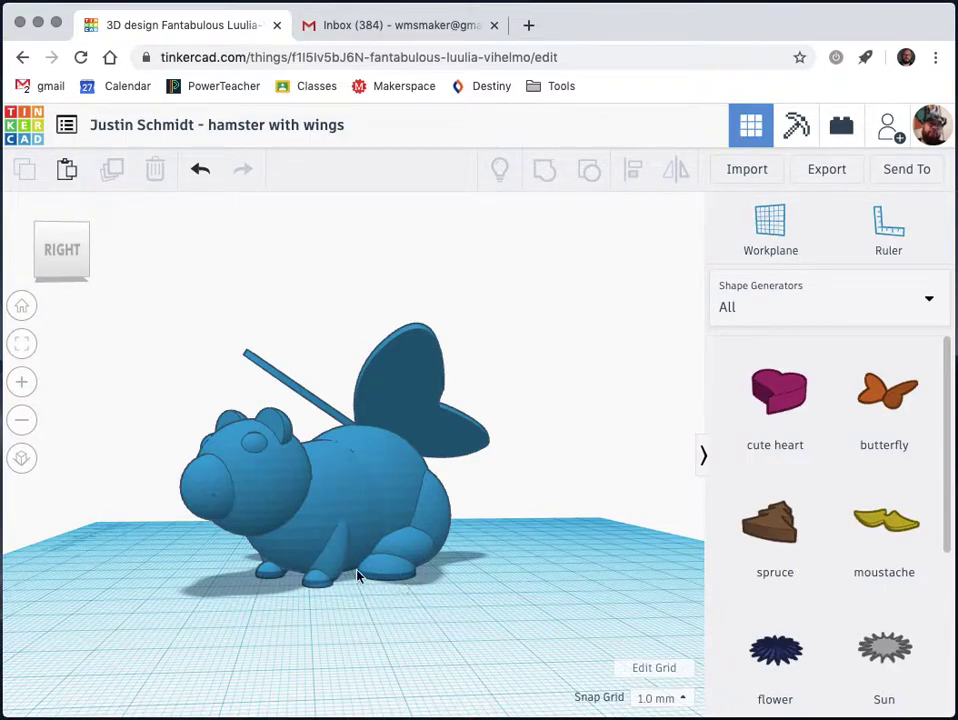
click(312, 489)
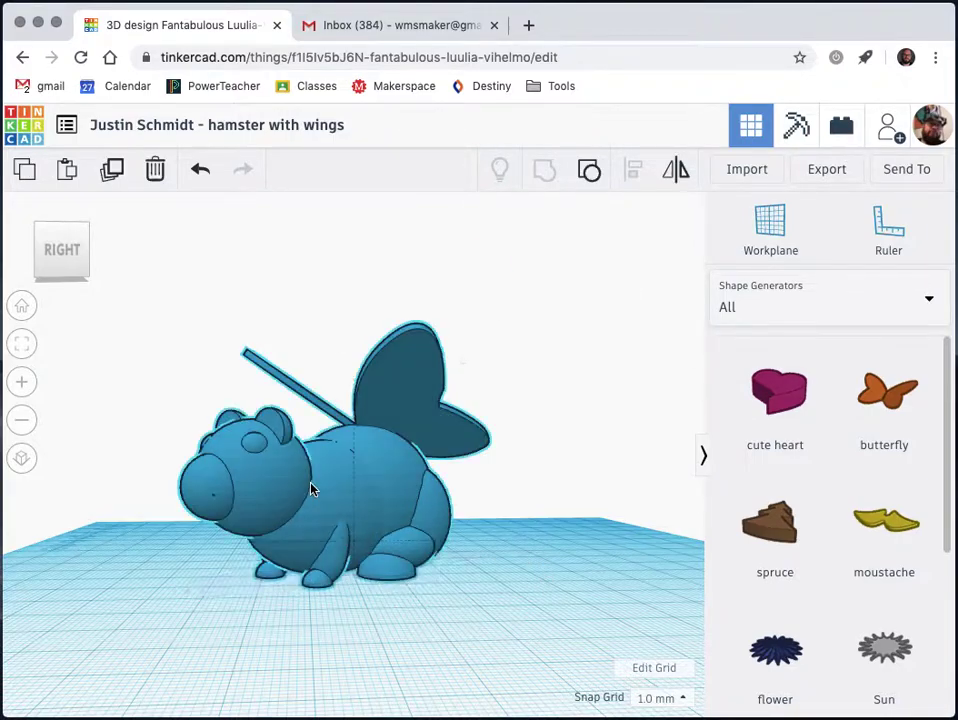
drag(359, 313, 350, 338)
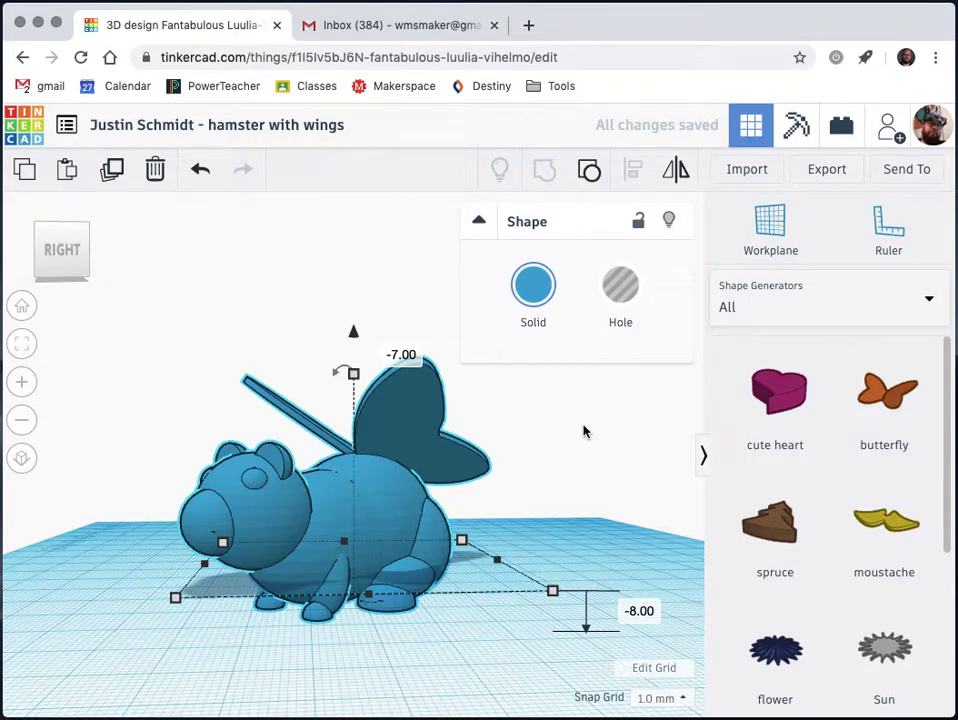
key(ctrl+Up)
key(ctrl+Up)
key(ctrl+Up)
key(ctrl+Up)
key(ctrl+Up)
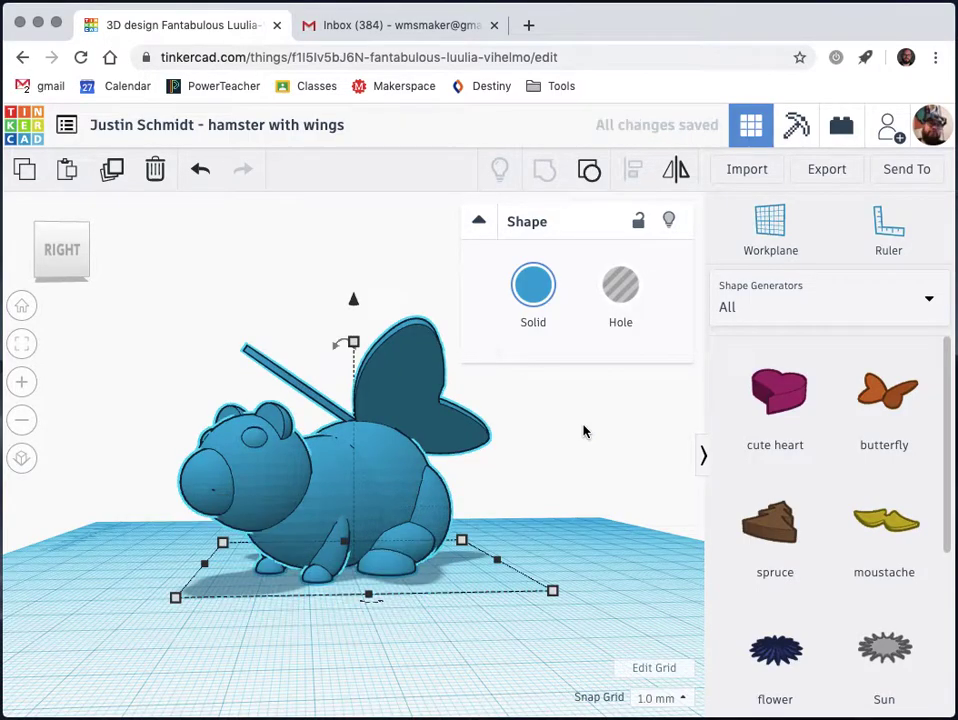
click(113, 577)
click(214, 470)
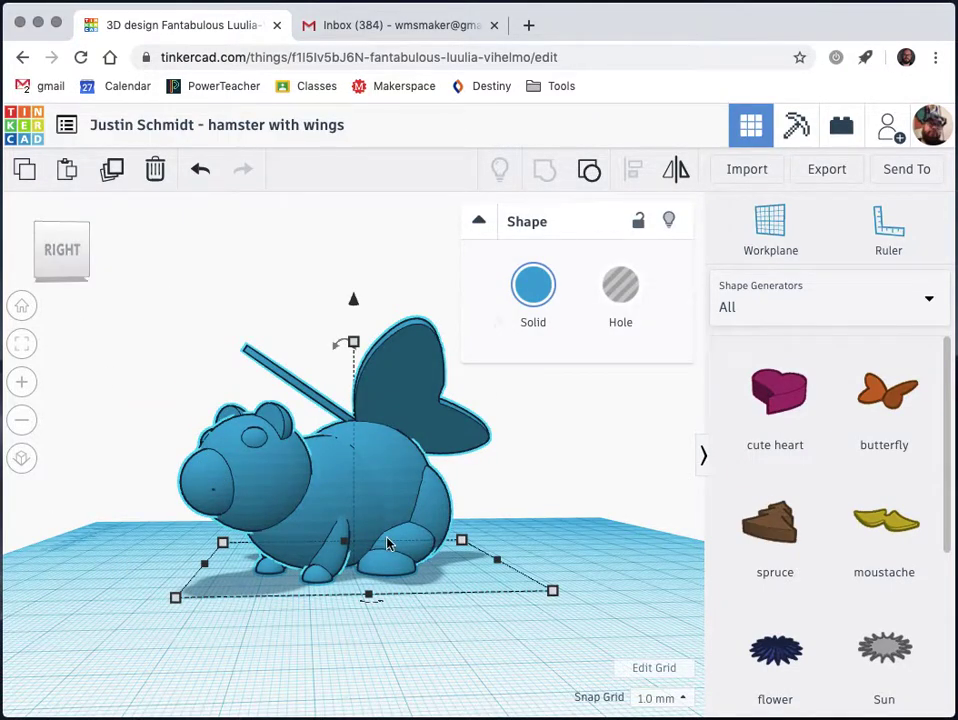
Export the selected winged hamster as an .STL file
click(832, 187)
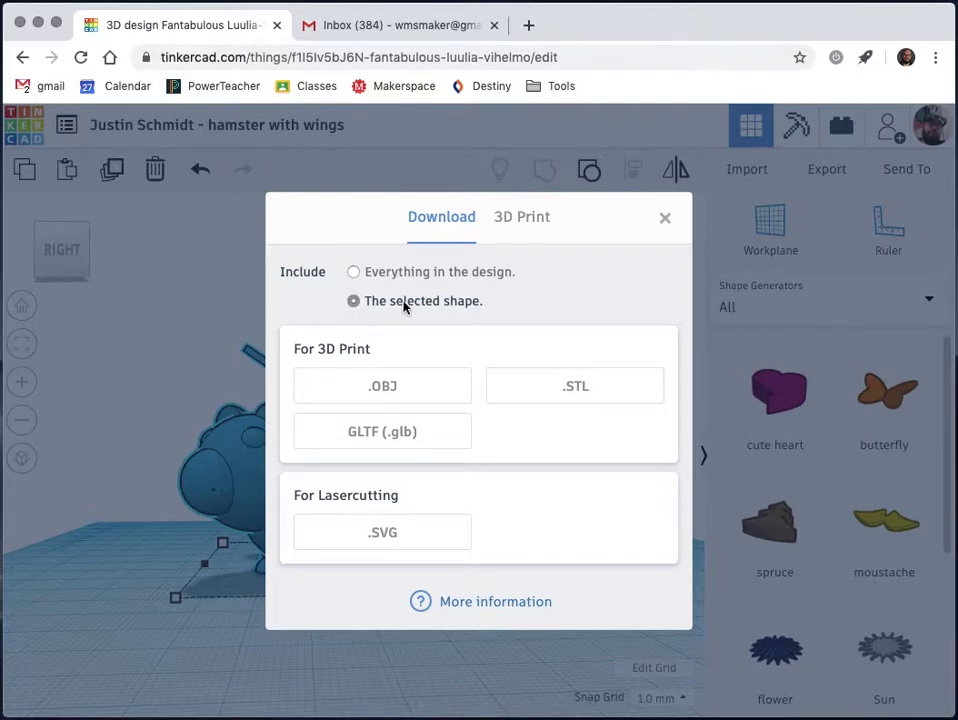
click(555, 399)
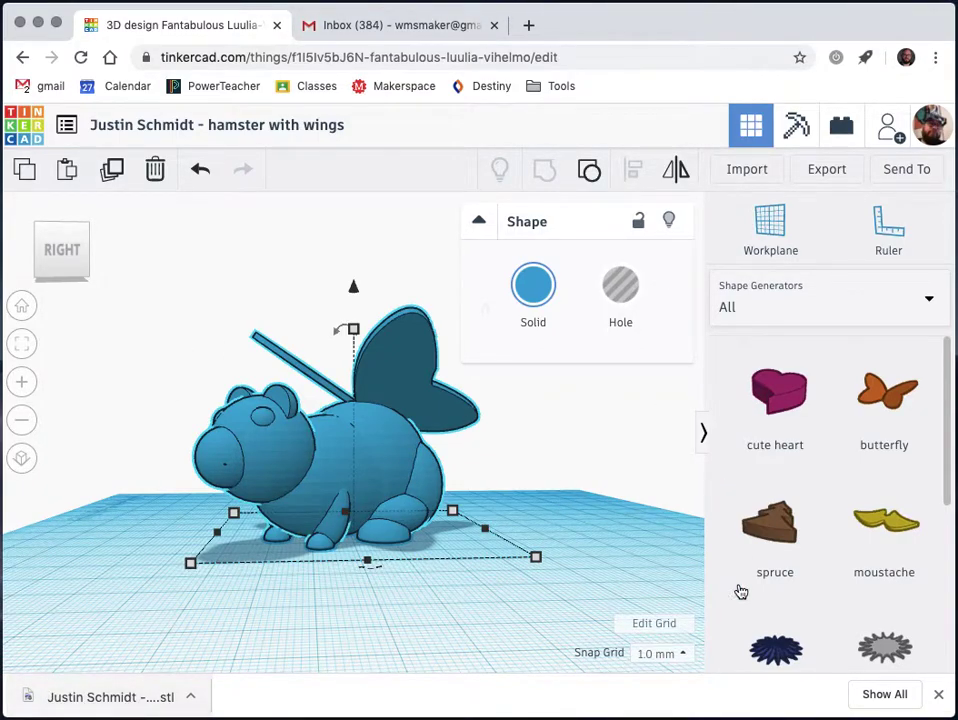
Compose a Gmail message to the suggested school address with the subject 'file to print'
click(434, 22)
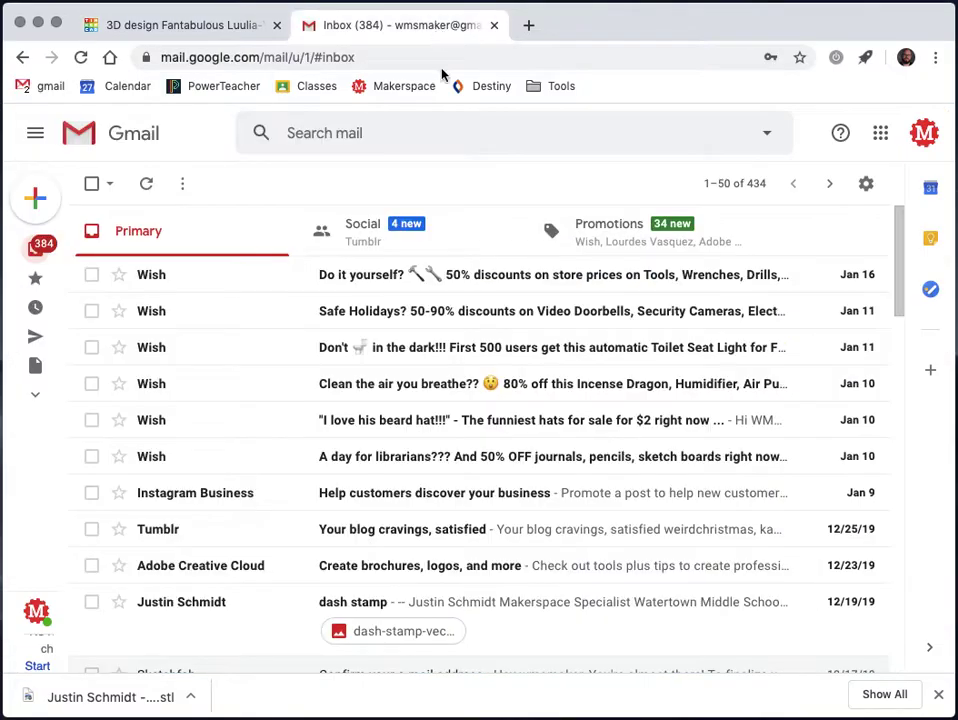
click(50, 198)
text(just)
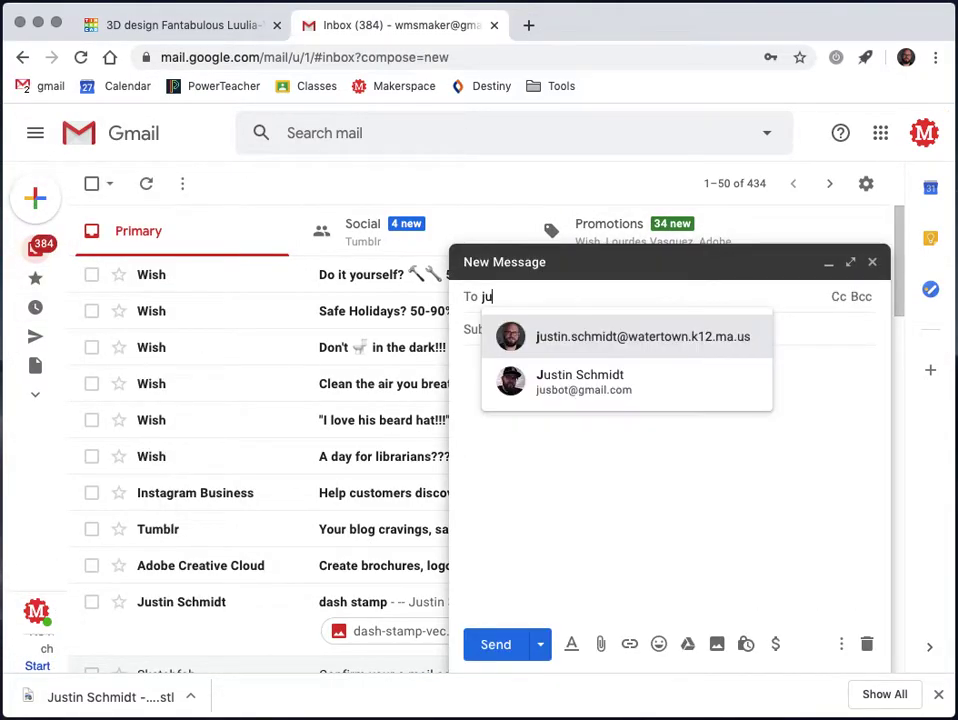
click(674, 343)
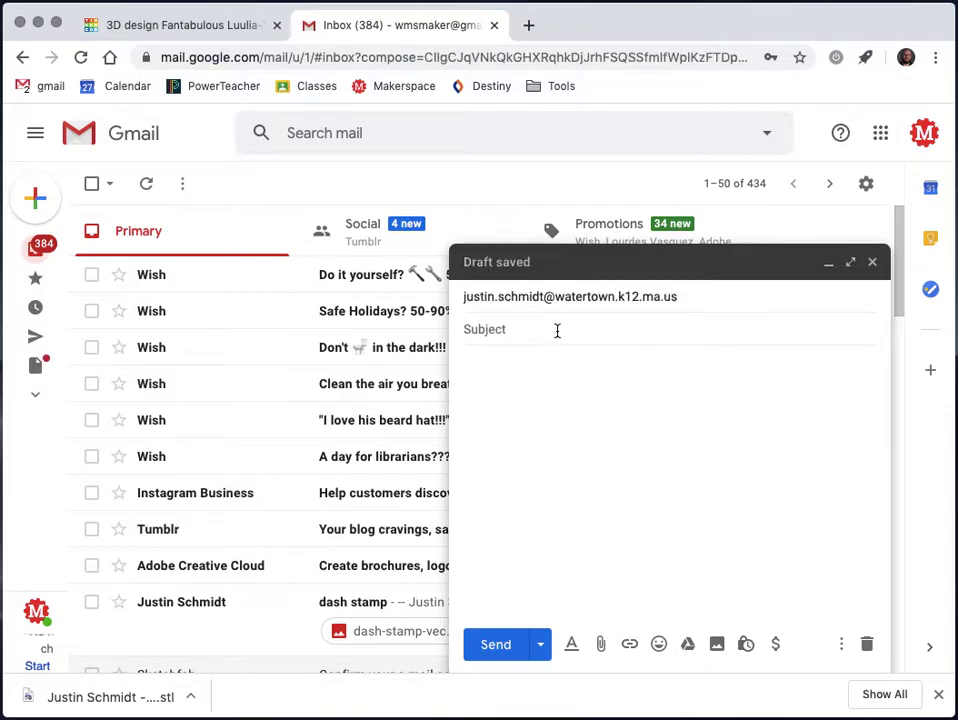
text(file to print)
click(504, 408)
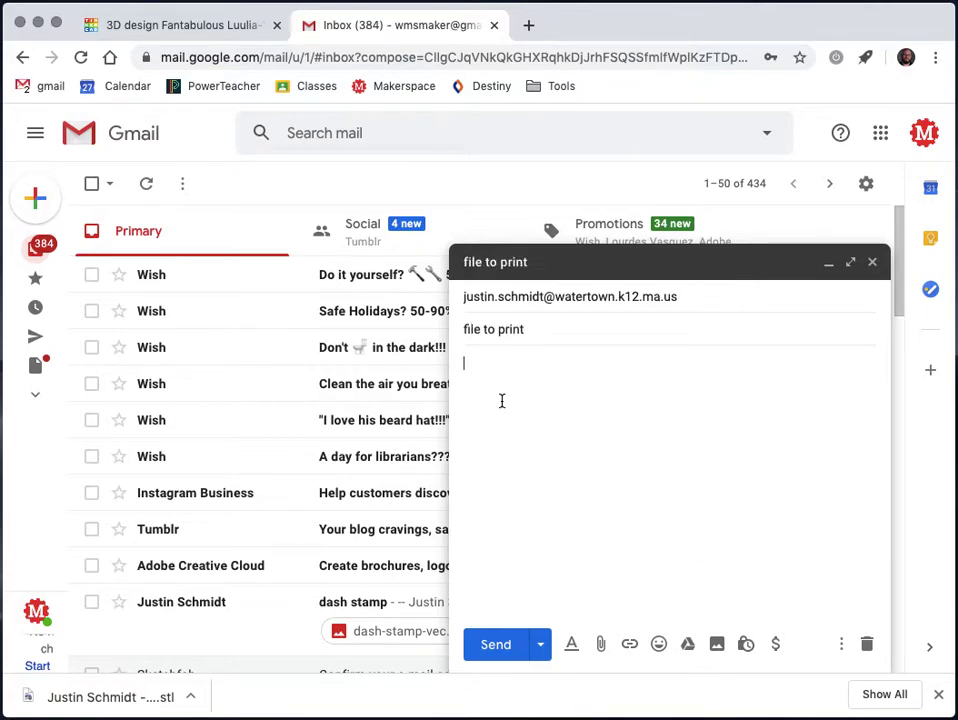
Attach 'hamster with wings.stl' from Downloads and send the email
click(600, 648)
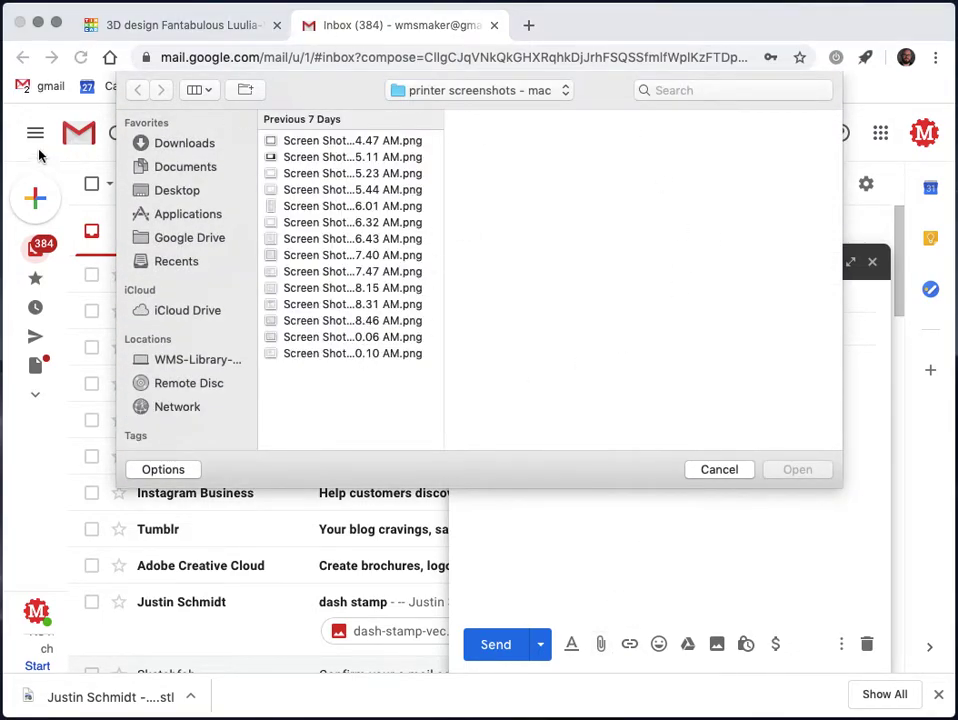
click(139, 149)
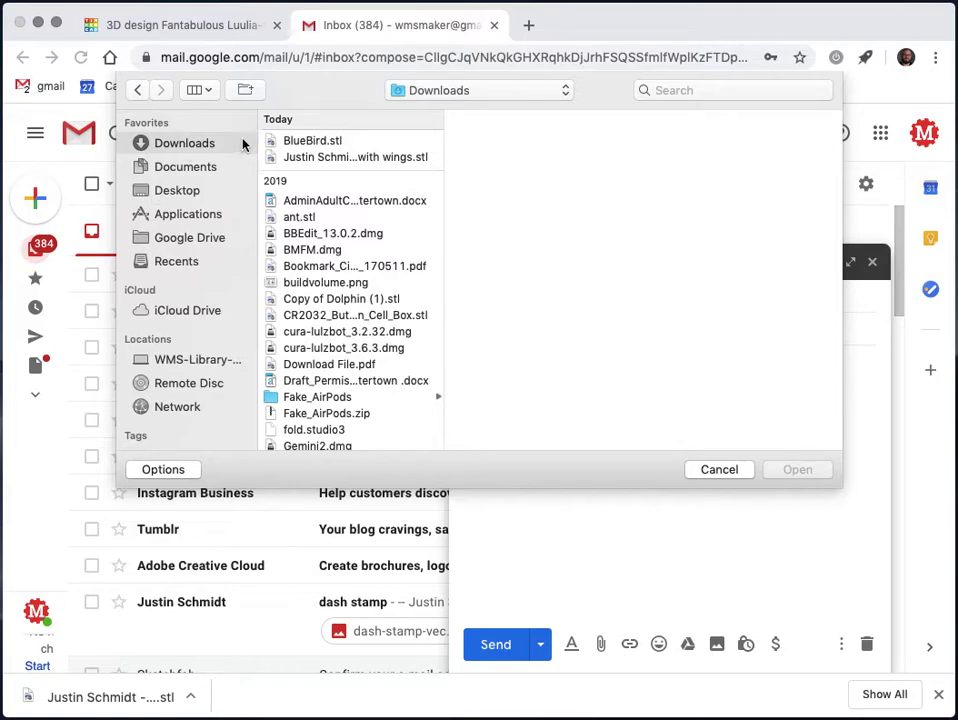
click(370, 157)
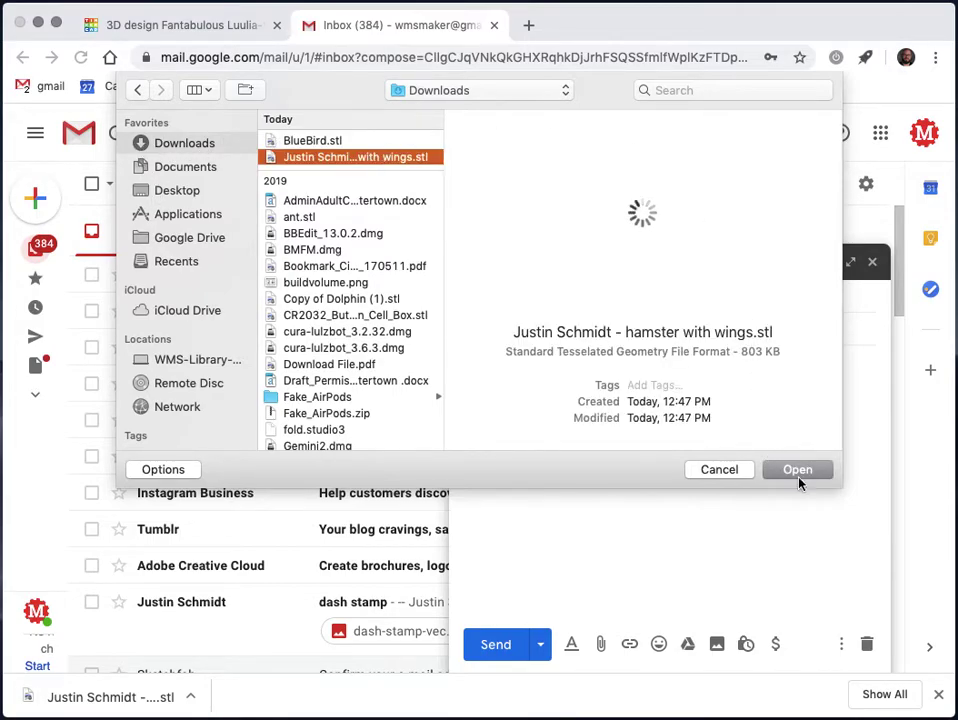
click(805, 472)
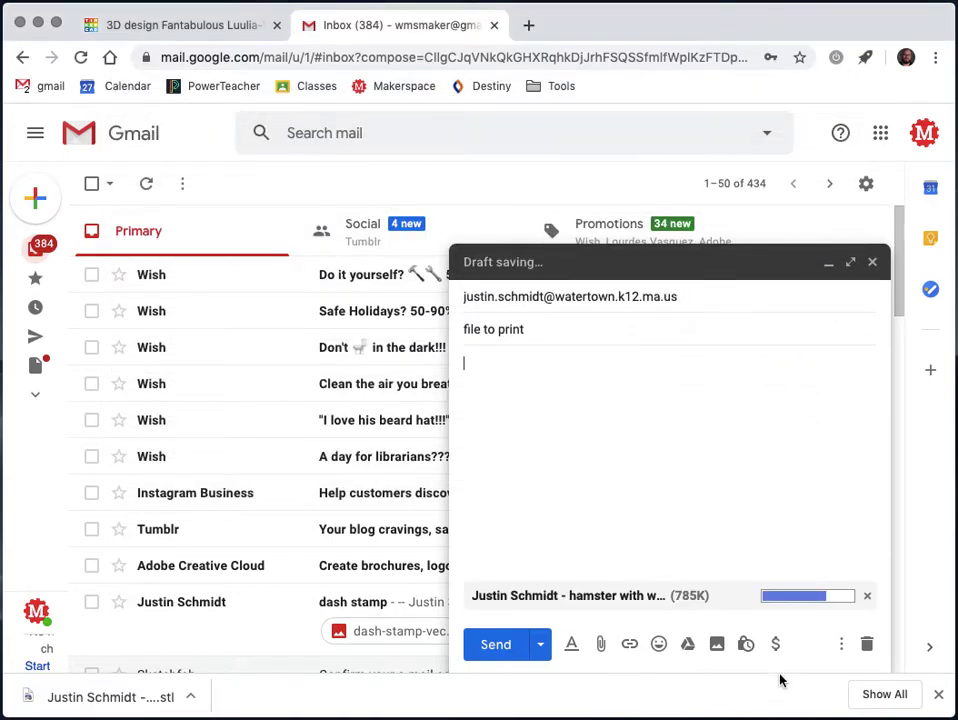
click(486, 645)
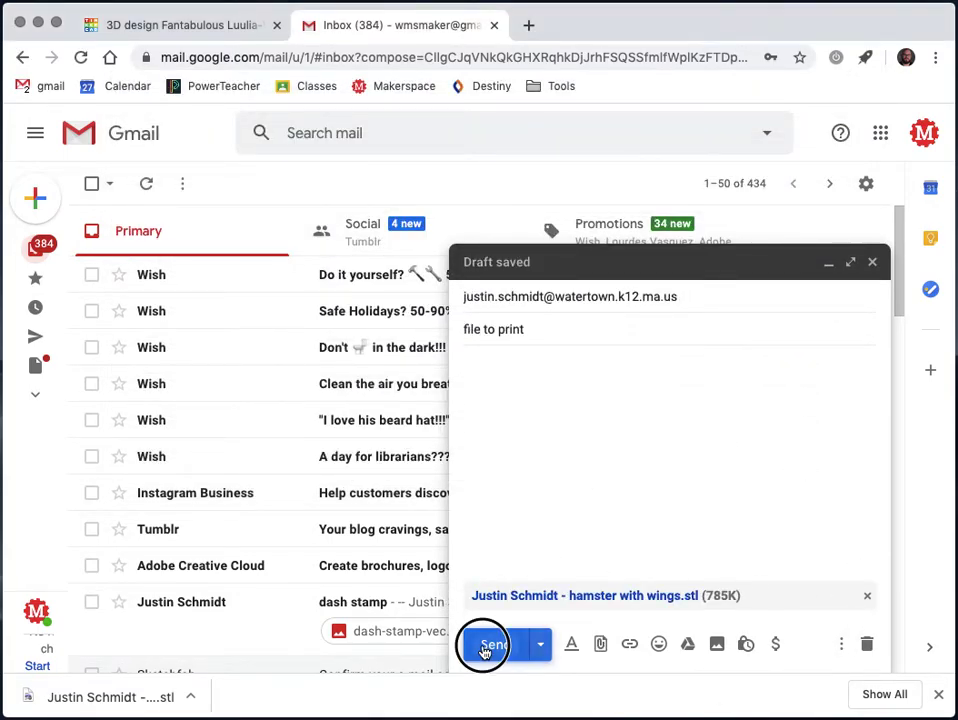